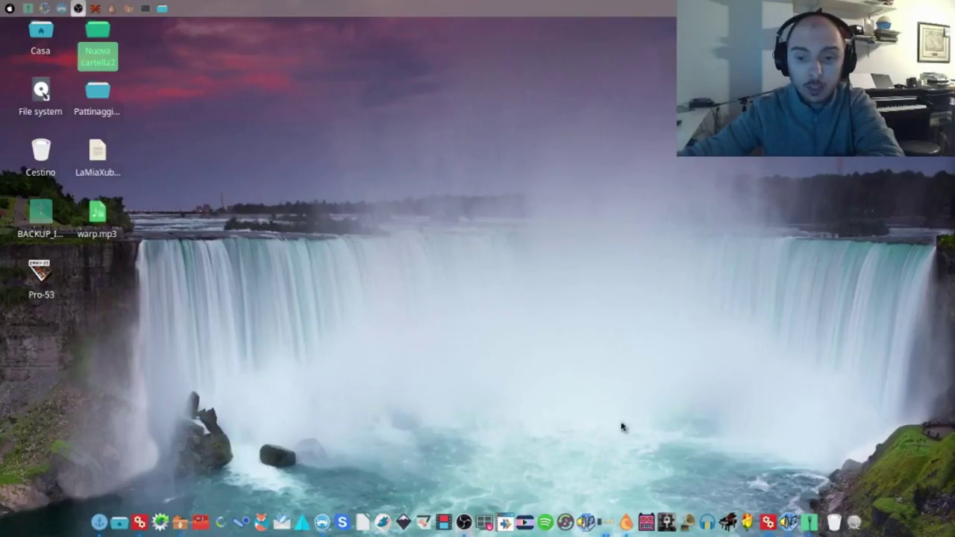
Open Qsynth's setup, check the loaded soundfont Compifont_01032016.sf2, and close the setup
click(623, 515)
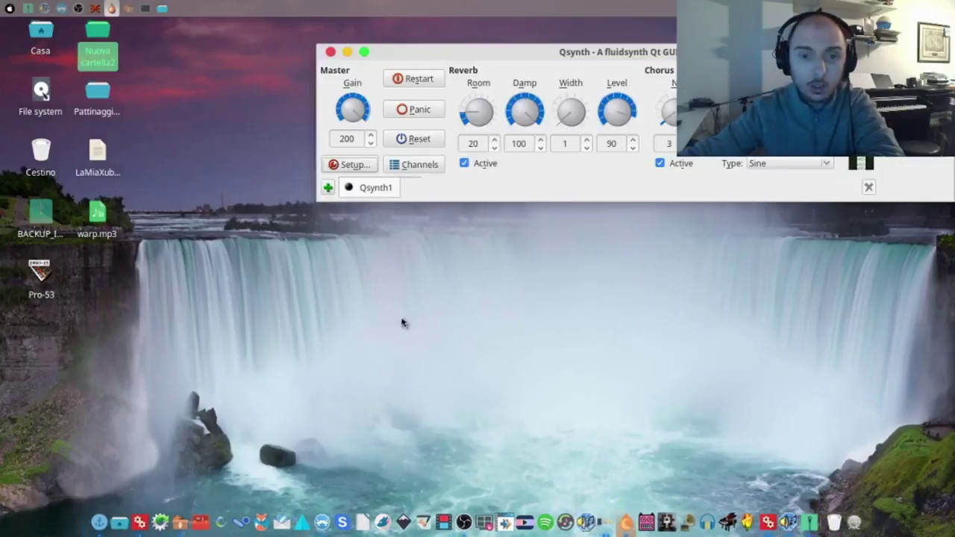
click(355, 164)
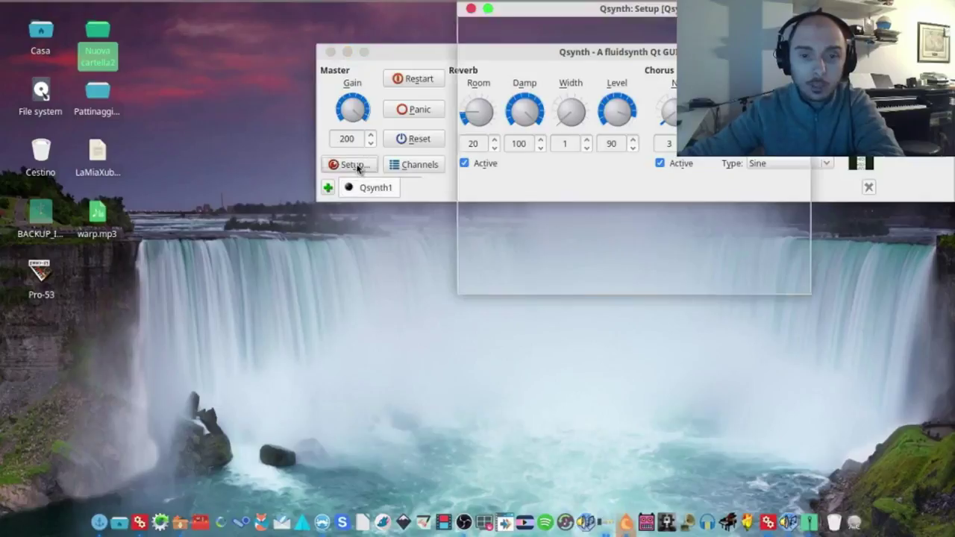
click(556, 66)
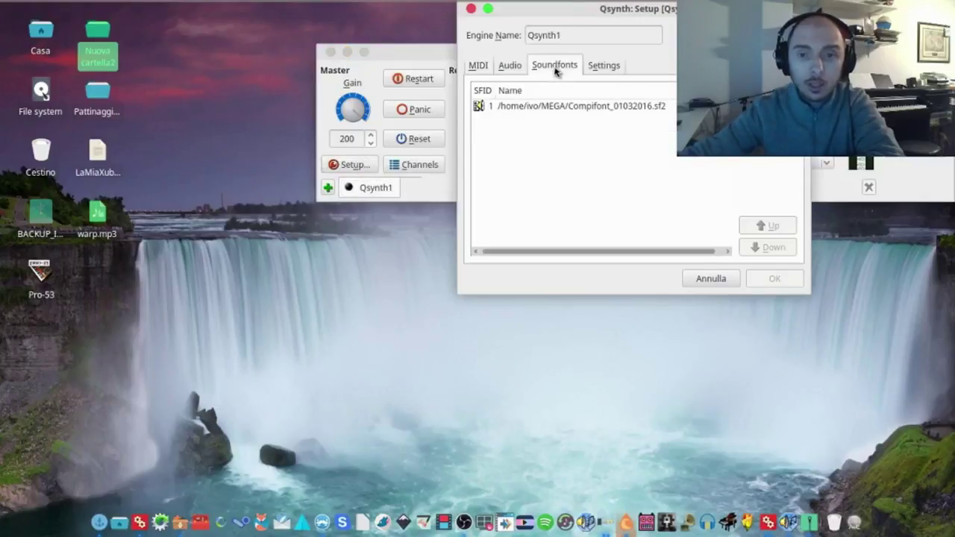
click(569, 108)
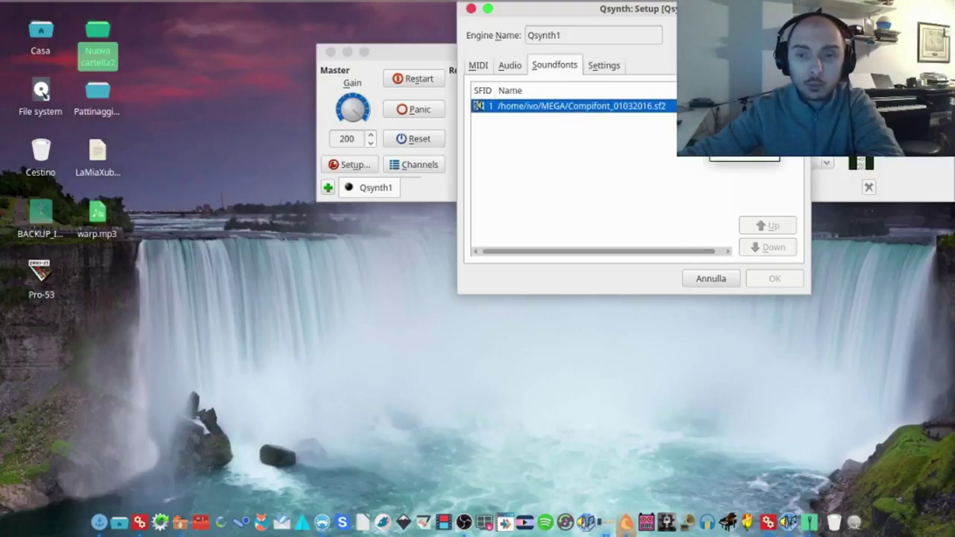
click(470, 8)
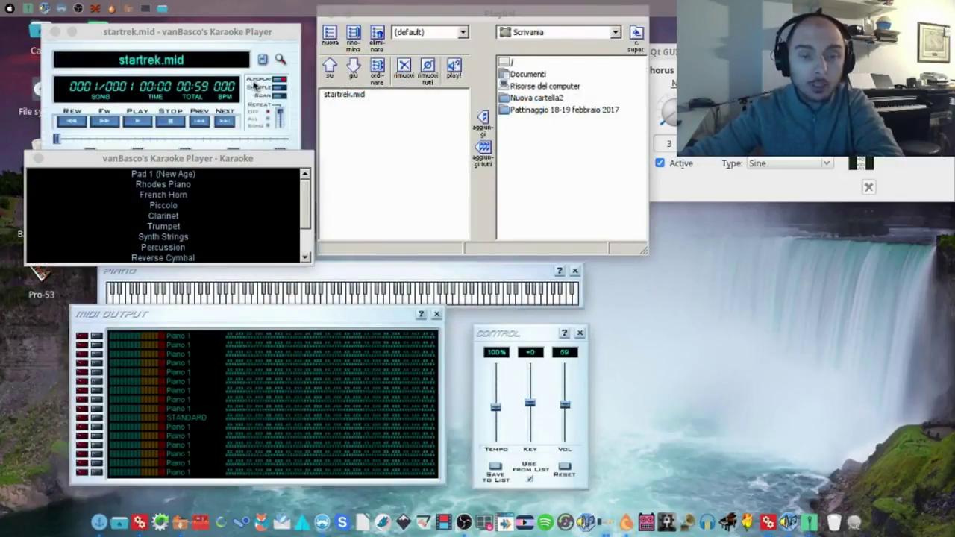
Switch to vanBasco's Karaoke Player and set its MIDI output device to Synth input port (3705:0) in the settings
right_click(253, 86)
click(262, 90)
click(502, 145)
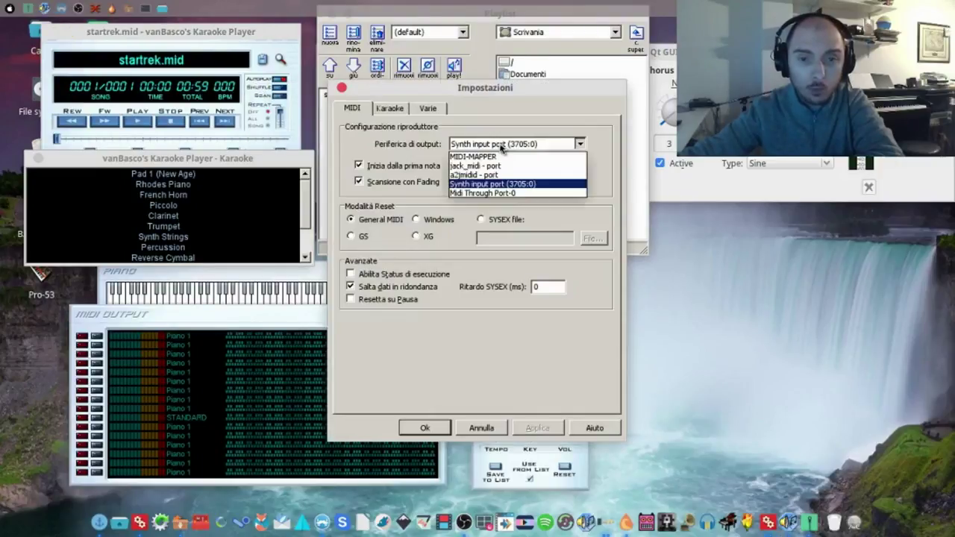
click(494, 156)
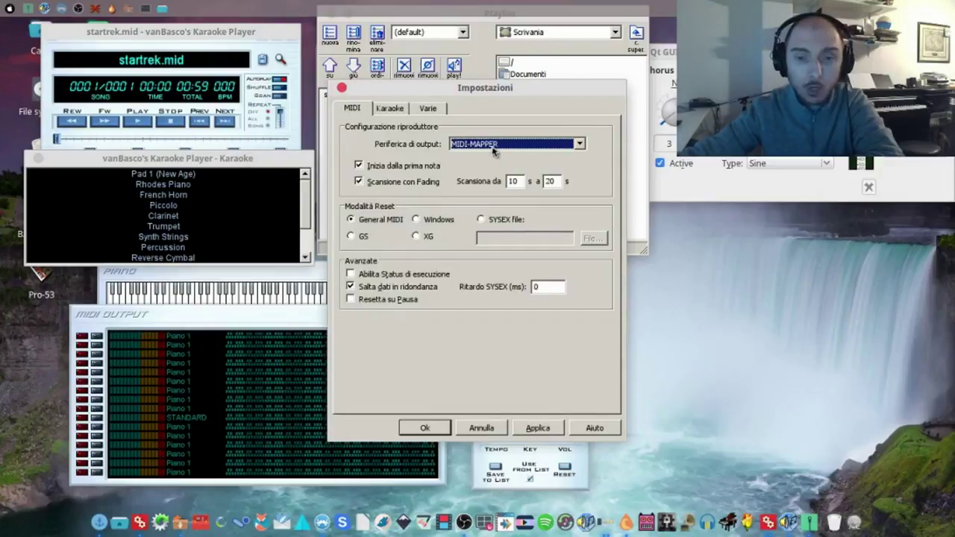
click(492, 148)
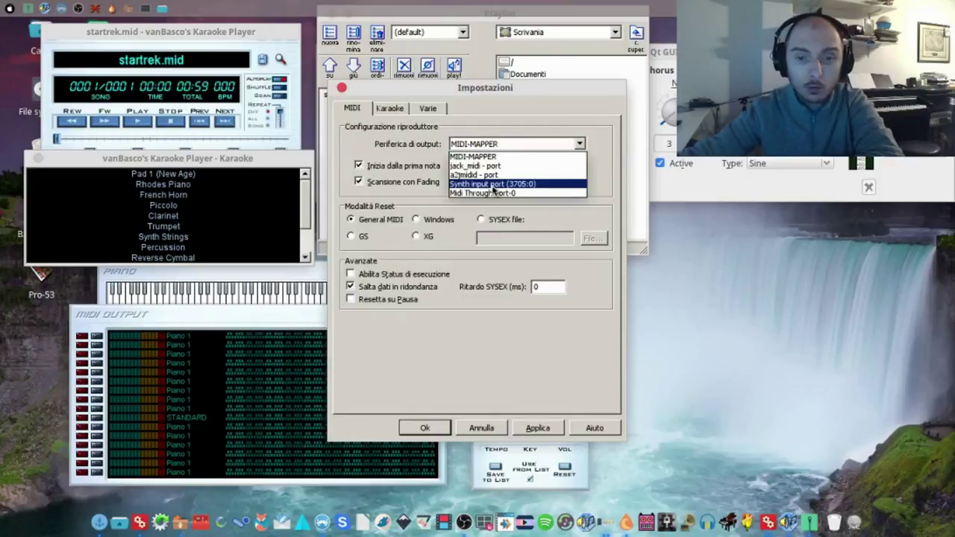
click(493, 185)
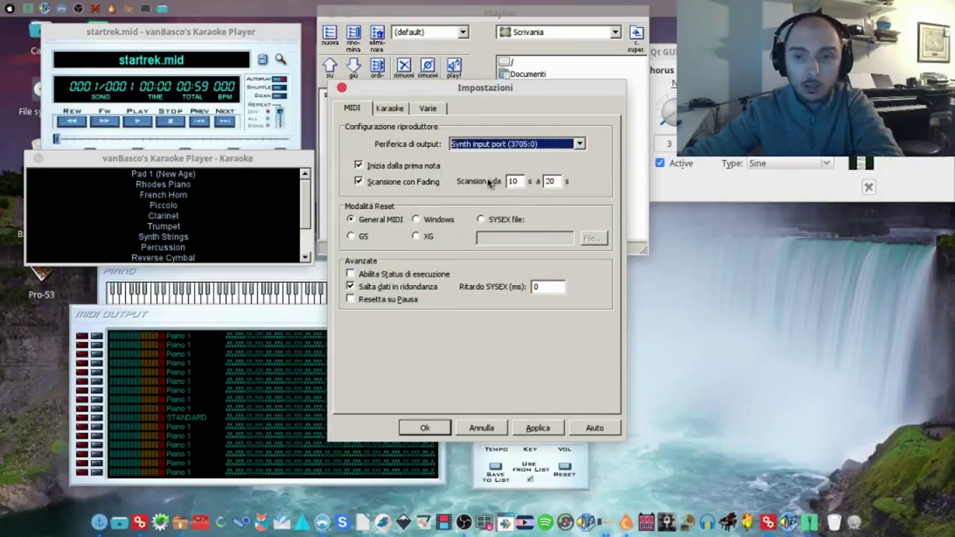
click(418, 430)
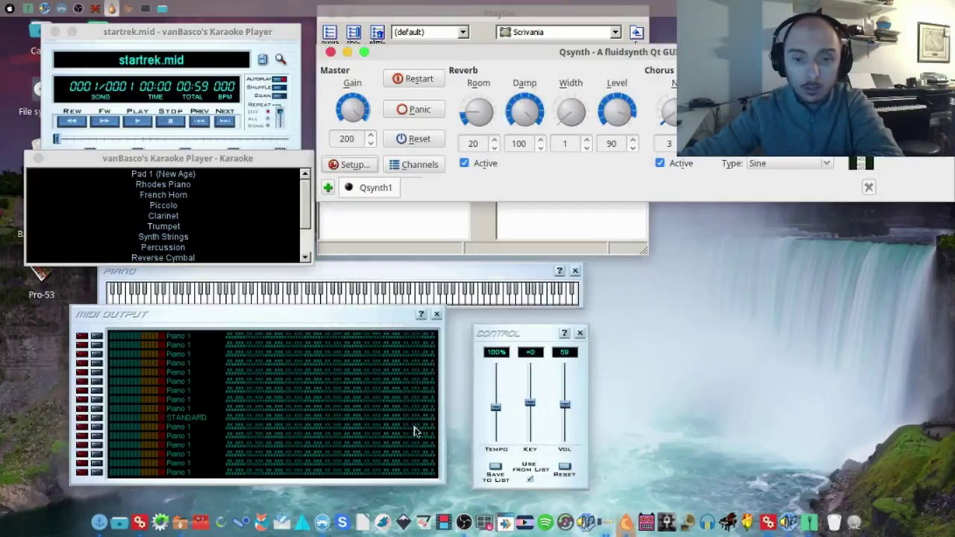
Load and play the Movie_Themes_-_Star_Trek_First_Contact MIDI file with the volume lowered to 71, stopping it partway through
click(161, 9)
click(185, 26)
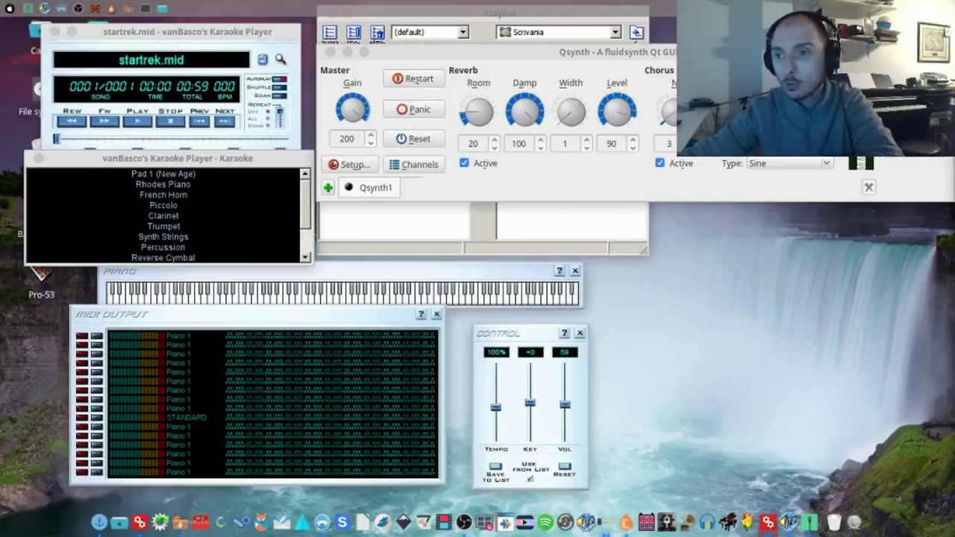
click(138, 128)
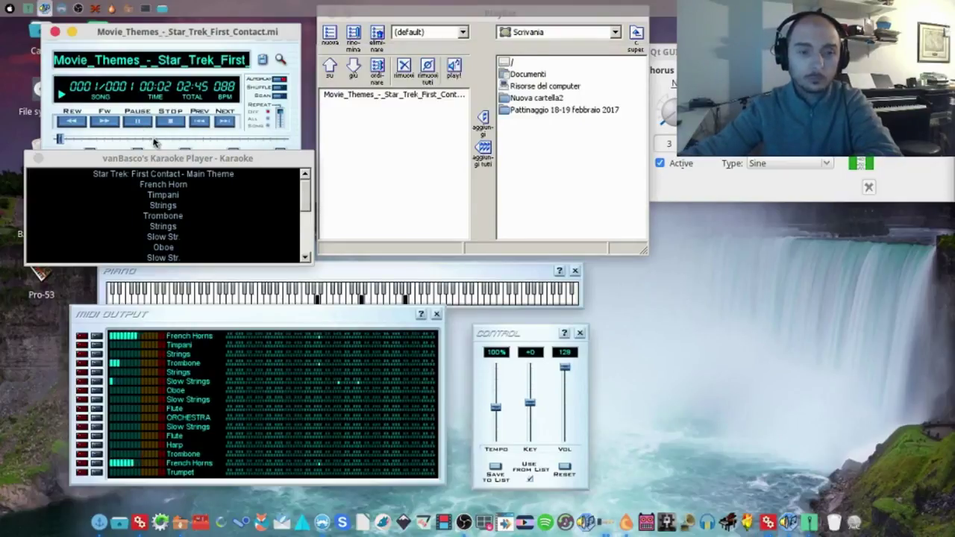
drag(564, 367, 565, 400)
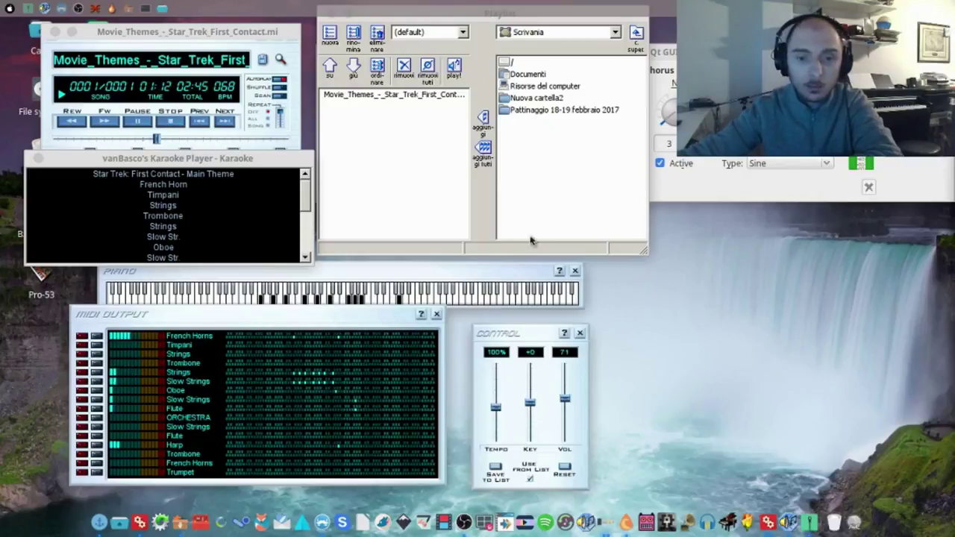
click(170, 120)
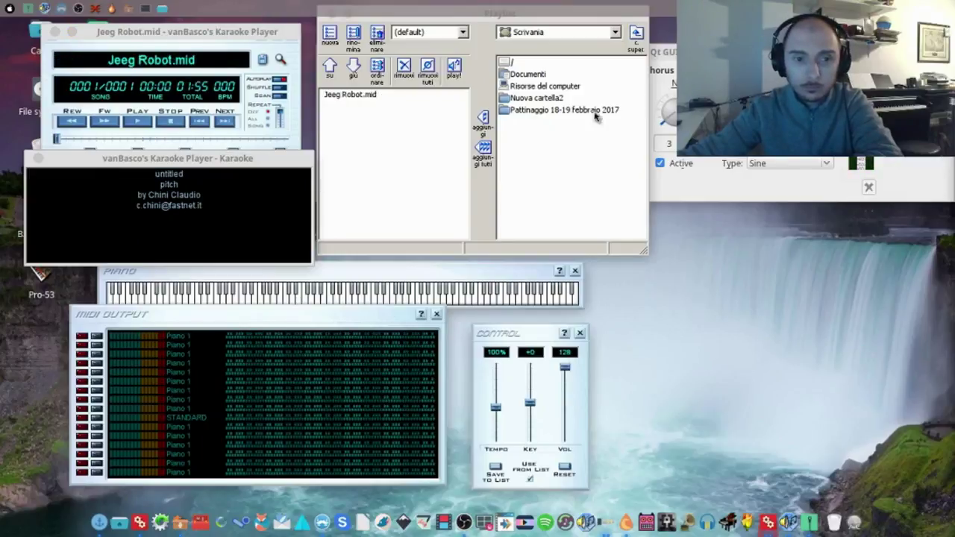
Play Jeeg Robot.mid and lower the playback volume to 33
click(137, 127)
drag(564, 367, 565, 412)
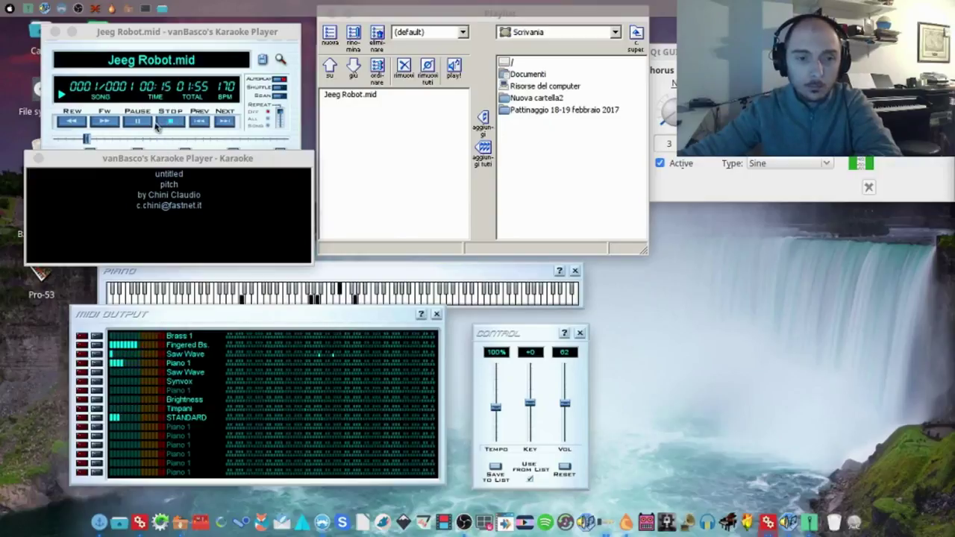
drag(565, 403, 565, 424)
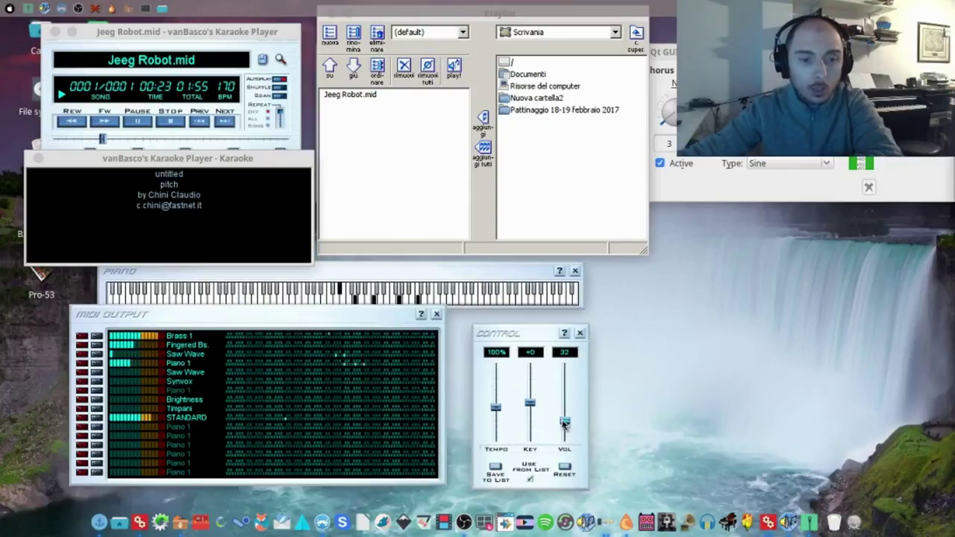
drag(564, 422, 564, 417)
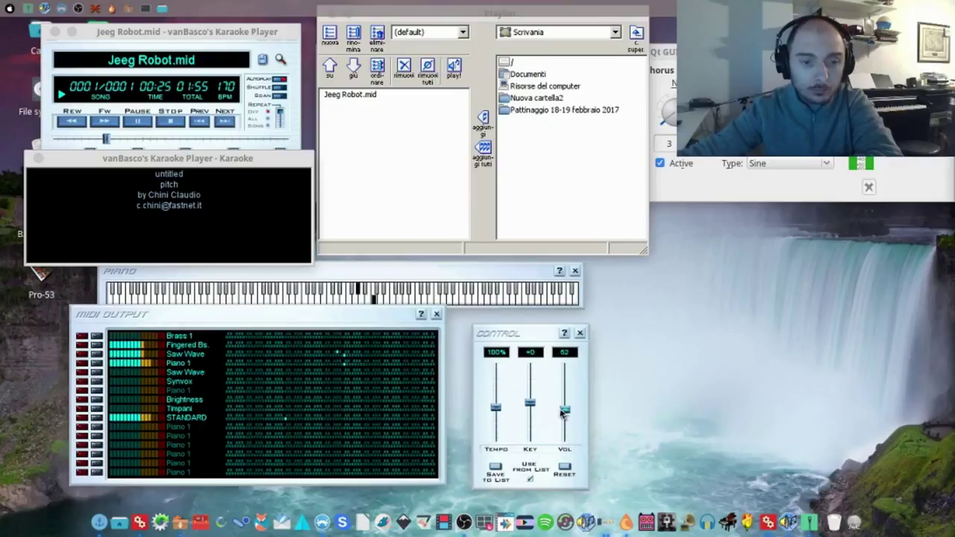
drag(562, 411, 561, 423)
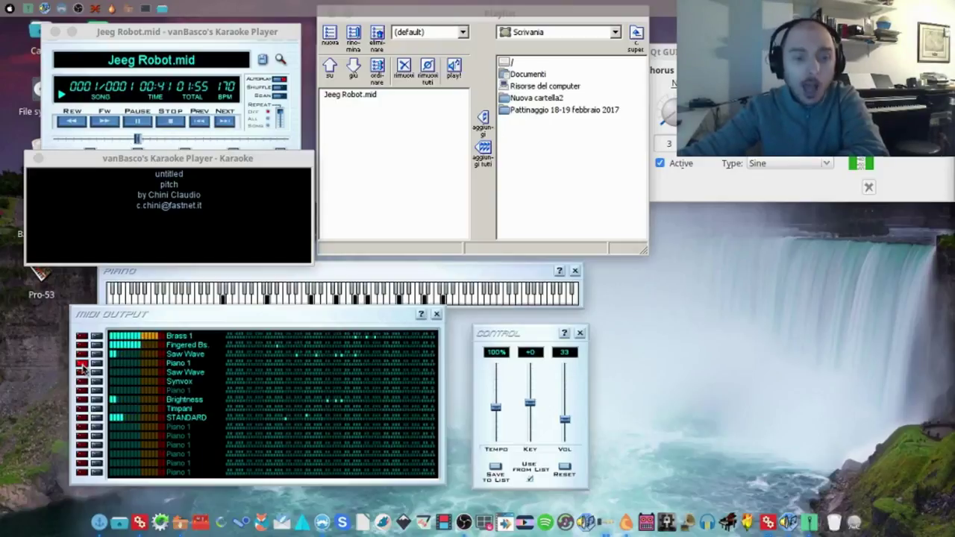
Toggle the mute of the fourth MIDI output channel (Piano 1), and stop Jeeg Robot.mid
click(82, 365)
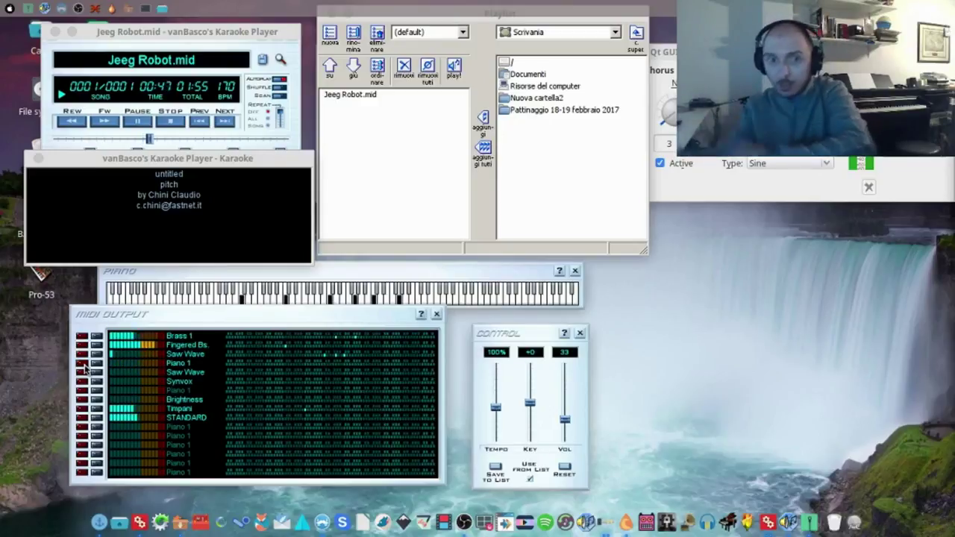
click(171, 125)
click(171, 126)
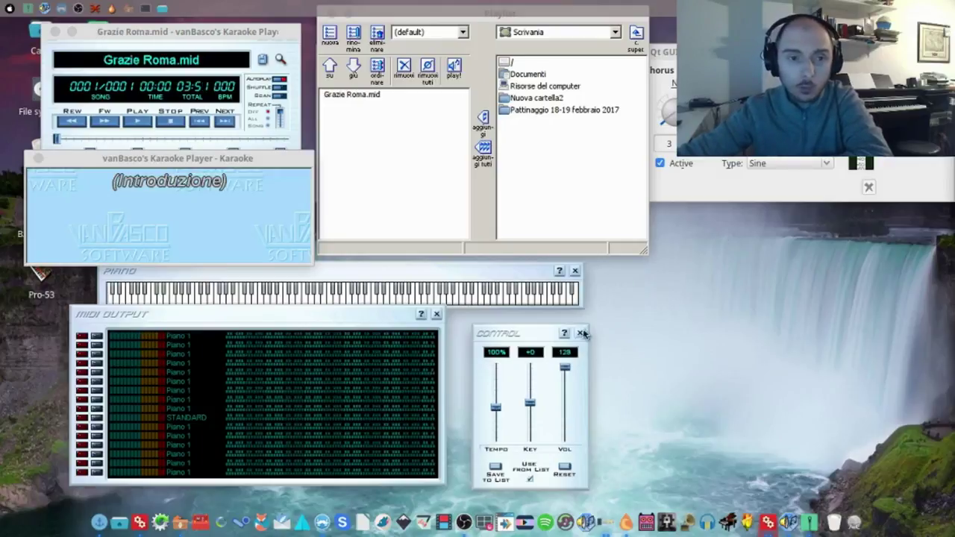
Play Grazie Roma.mid at volume 61 and move the Karaoke lyrics window so it overlaps the playlist and the piano
click(138, 126)
click(137, 124)
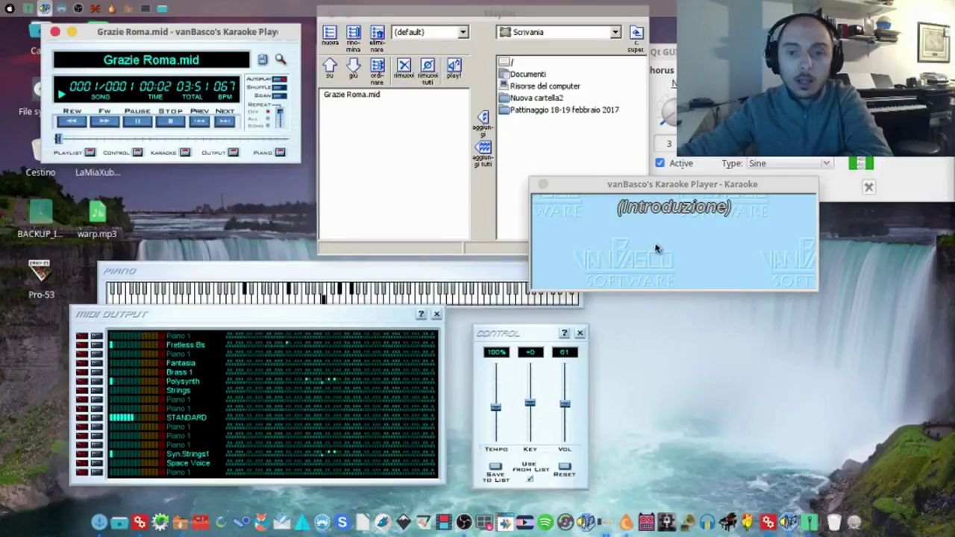
drag(600, 185, 587, 214)
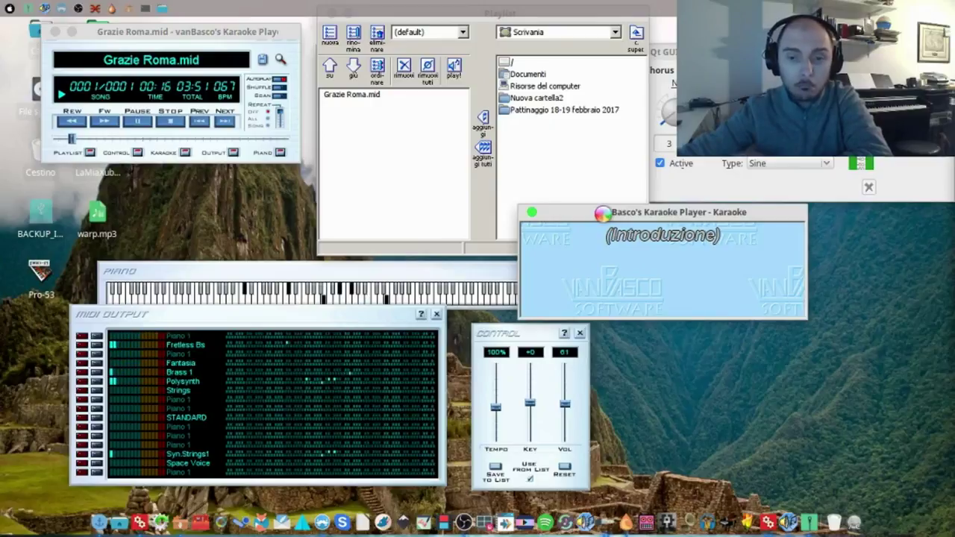
drag(601, 213, 496, 184)
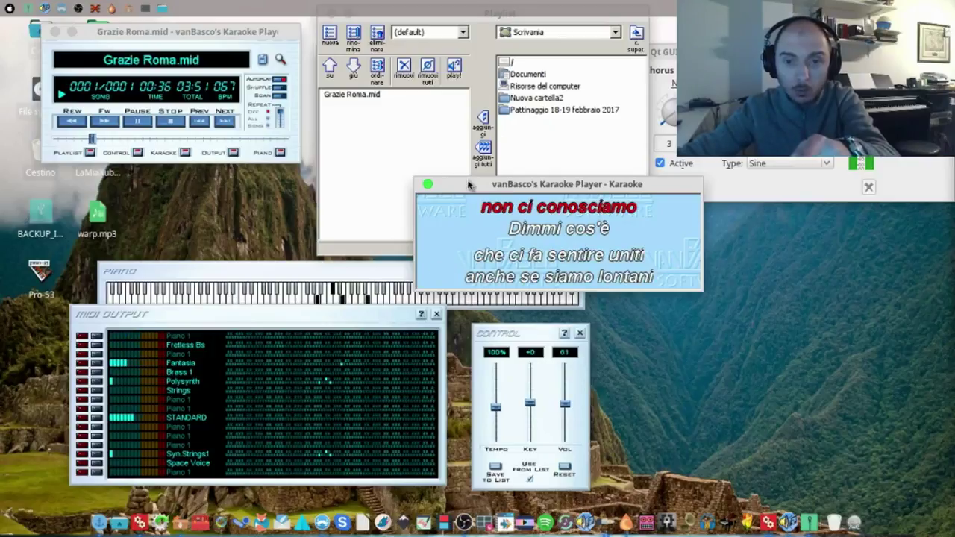
Show the song lyrics in an enlarged Karaoke window, restore its size, and stop Grazie Roma.mid
click(428, 185)
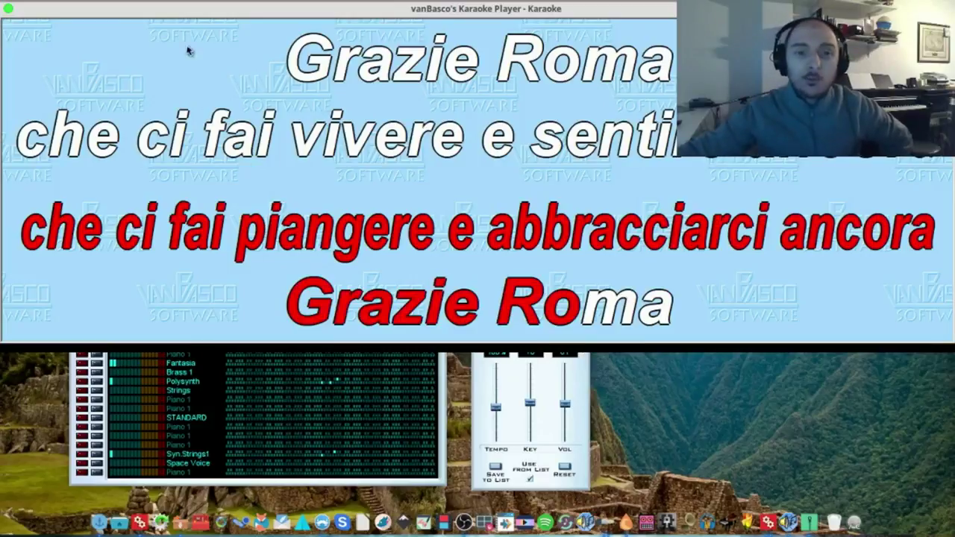
click(8, 9)
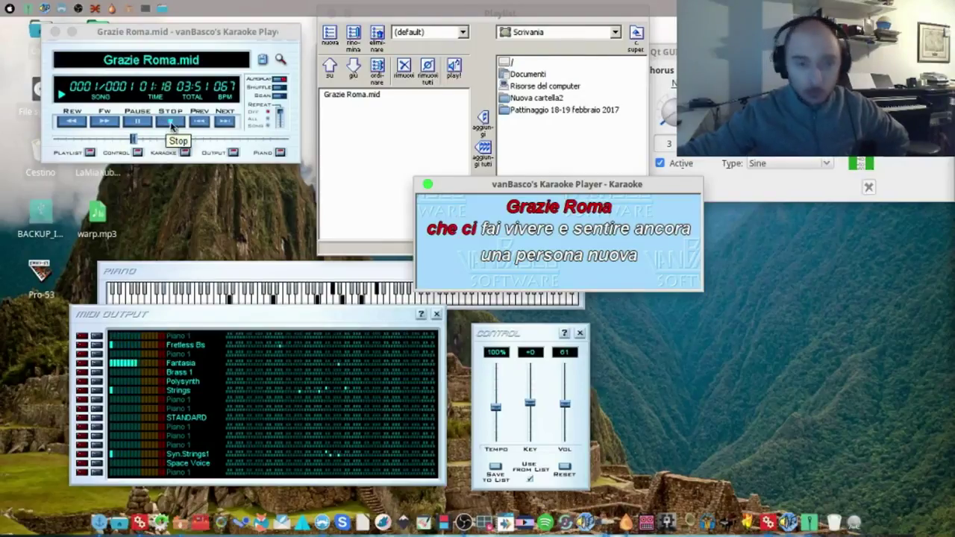
click(174, 131)
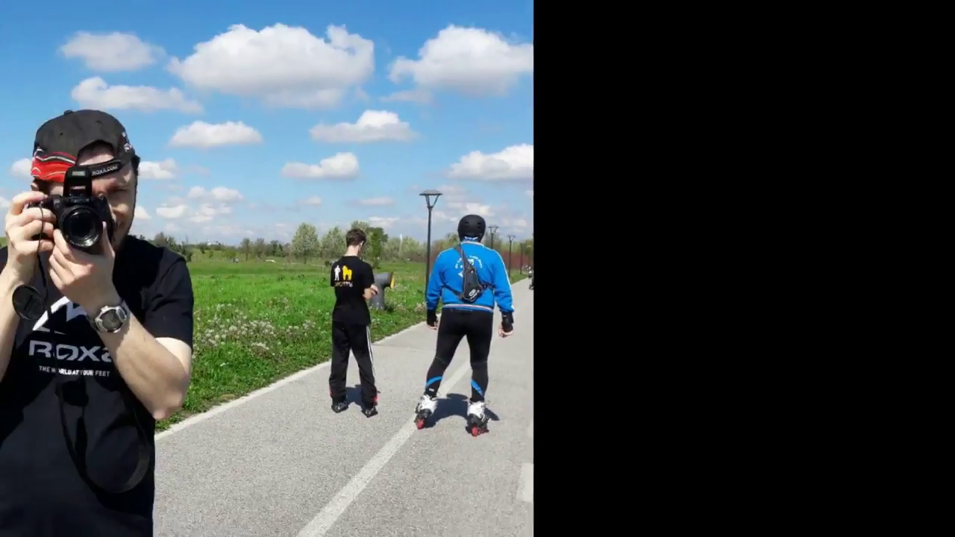